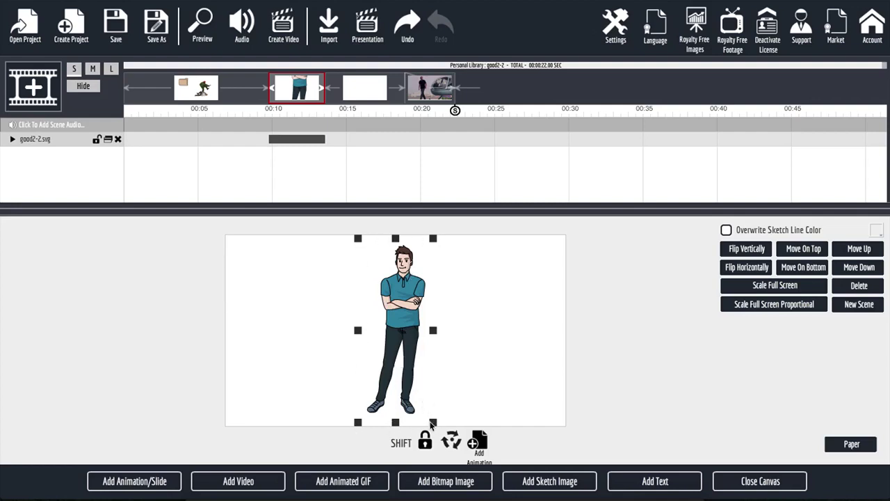
Drag a corner handle to scale the standing man down to about half size.
{"action": "mouse_move", "coordinate": [432, 422]}
{"action": "left_mouse_down"}
{"action": "mouse_move", "coordinate": [413, 410]}
{"action": "mouse_move", "coordinate": [426, 426]}
{"action": "mouse_move", "coordinate": [438, 411]}
{"action": "left_mouse_up"}
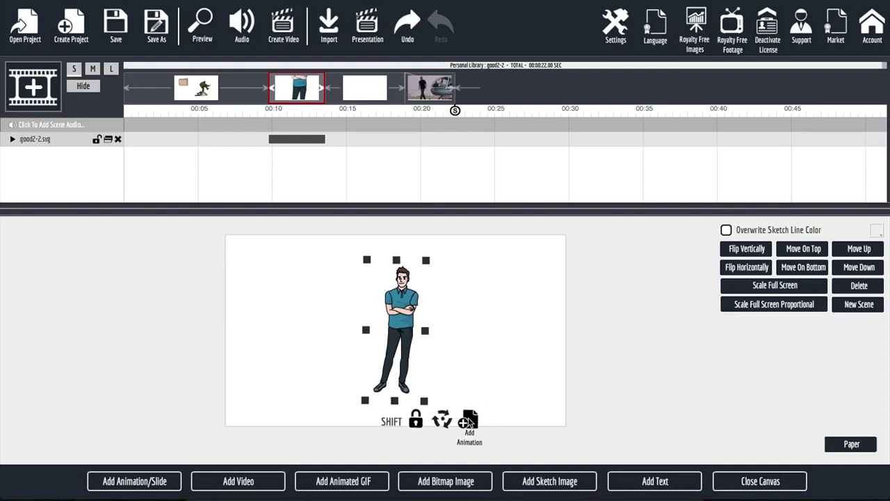
Add a motion path animation to the man and position its end point.
{"action": "left_click", "coordinate": [468, 419]}
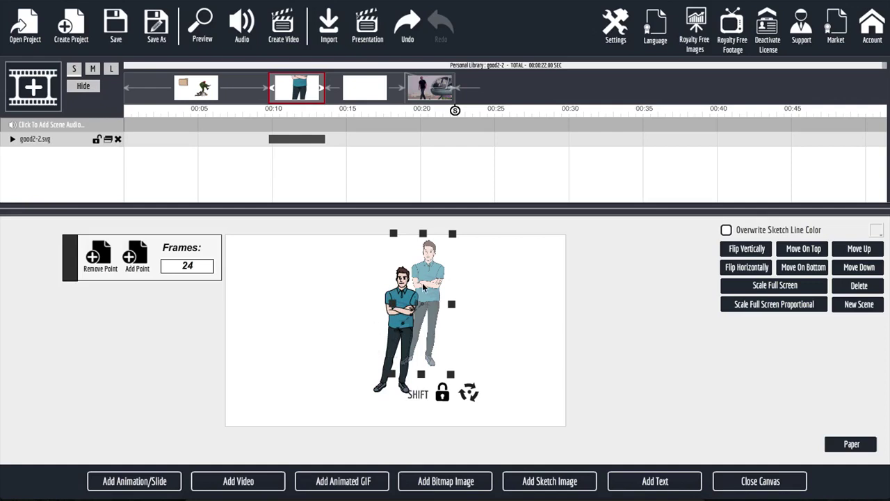
{"action": "mouse_move", "coordinate": [429, 282]}
{"action": "left_mouse_down"}
{"action": "mouse_move", "coordinate": [504, 297]}
{"action": "mouse_move", "coordinate": [529, 323]}
{"action": "left_mouse_up"}
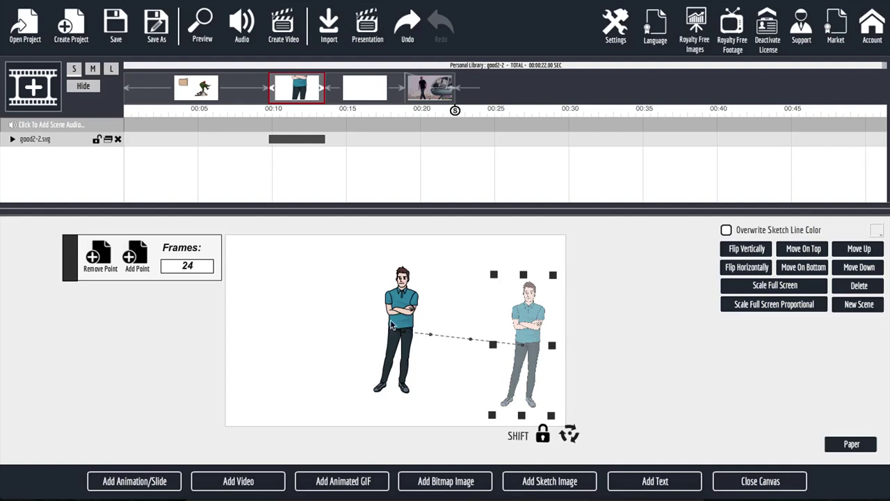
{"action": "left_click_drag", "start_coordinate": [524, 334], "coordinate": [466, 291]}
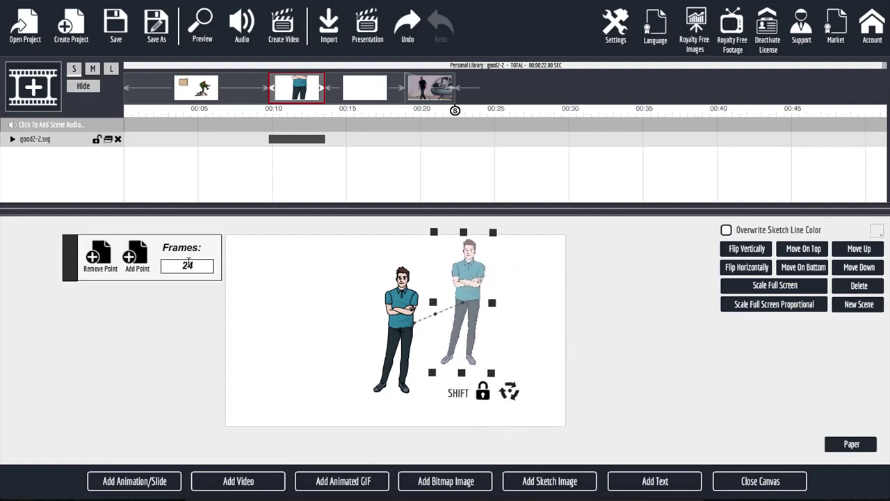
Add an extra path point, drag it down-right, then remove the path points.
{"action": "left_click", "coordinate": [136, 255]}
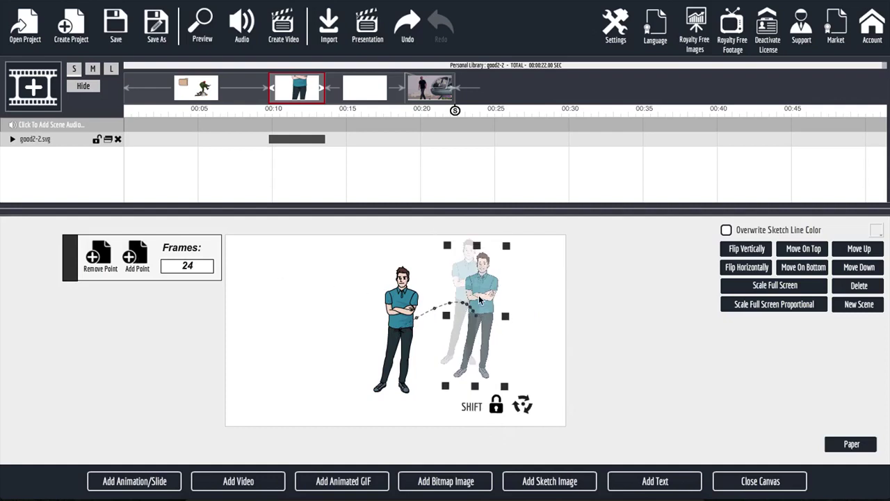
{"action": "left_click_drag", "start_coordinate": [478, 294], "coordinate": [529, 325]}
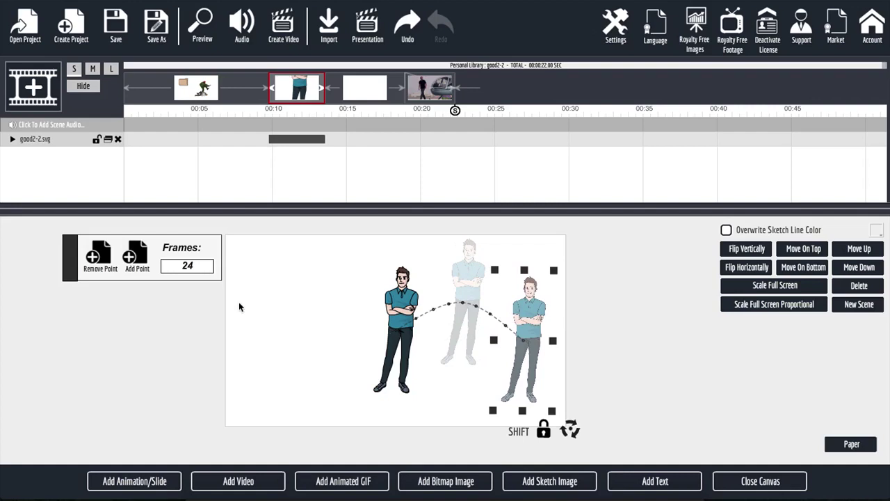
{"action": "left_click", "coordinate": [101, 261]}
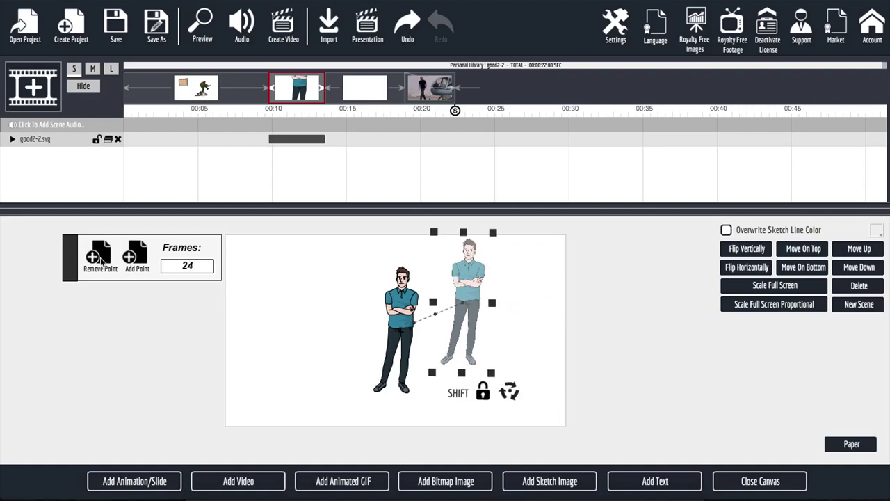
{"action": "left_click", "coordinate": [101, 258]}
Remove the last path point and toggle Overwrite Sketch Line Color on, then off.
{"action": "left_click", "coordinate": [413, 332]}
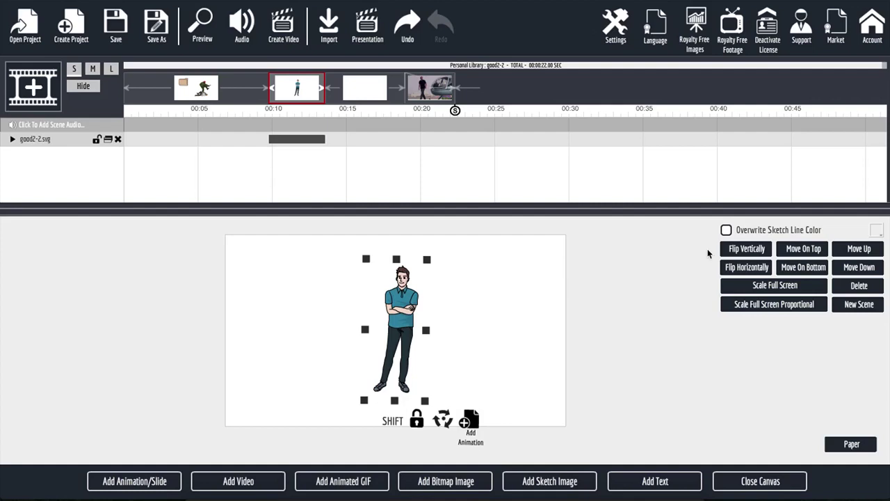
{"action": "left_click", "coordinate": [726, 230]}
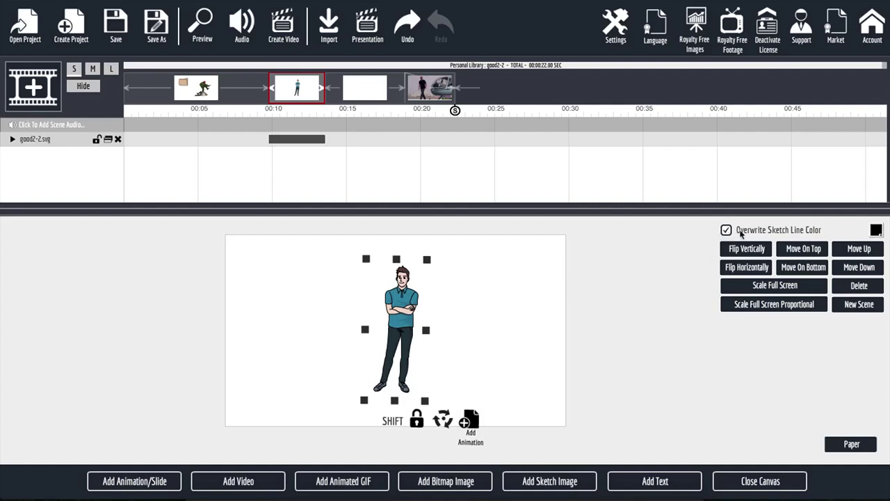
{"action": "left_click", "coordinate": [876, 230]}
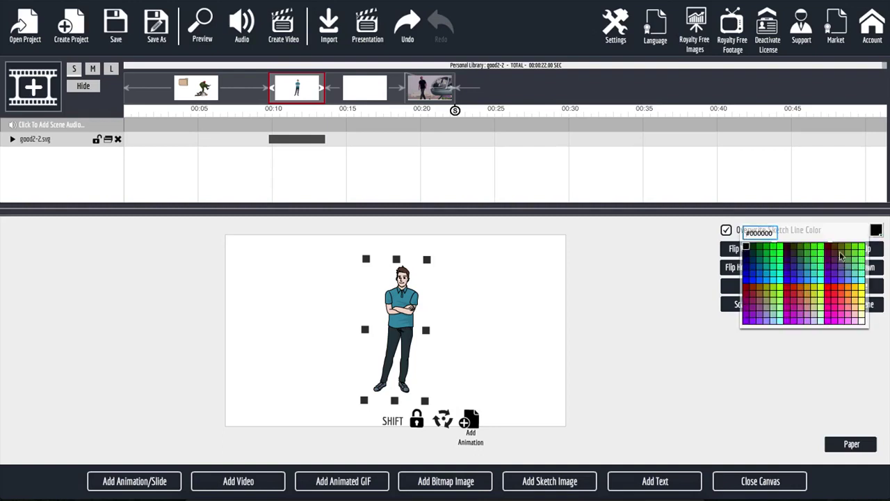
{"action": "left_click", "coordinate": [686, 291]}
{"action": "left_click", "coordinate": [726, 230]}
Try Flip Vertically and Flip Horizontally on the man, restoring his original orientation.
{"action": "left_click", "coordinate": [741, 252]}
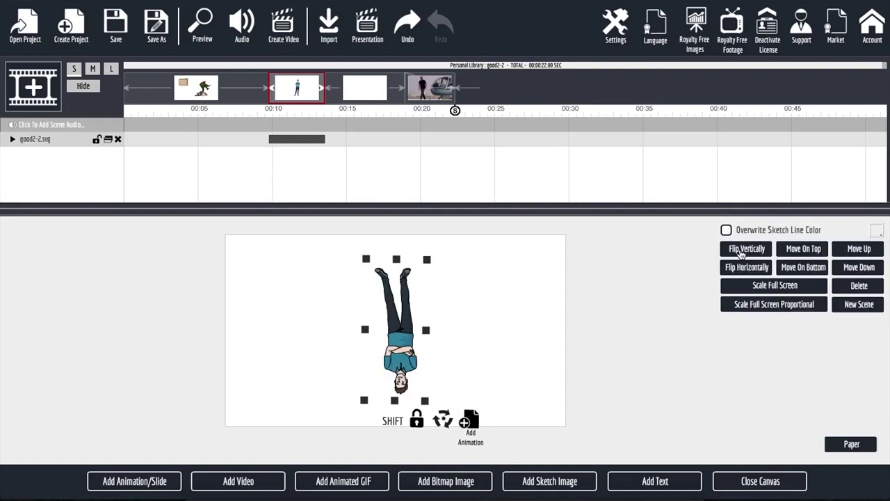
{"action": "left_click", "coordinate": [741, 253]}
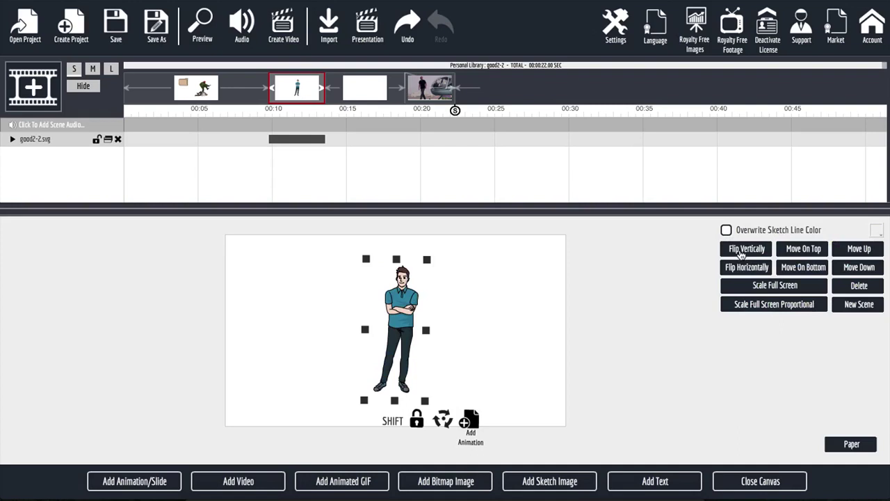
{"action": "left_click", "coordinate": [744, 270]}
{"action": "left_click", "coordinate": [744, 270]}
{"action": "left_click", "coordinate": [744, 270]}
Try Scale Full Screen and proportional fit, then switch to the first scene with the folder and soldier.
{"action": "left_click", "coordinate": [750, 287]}
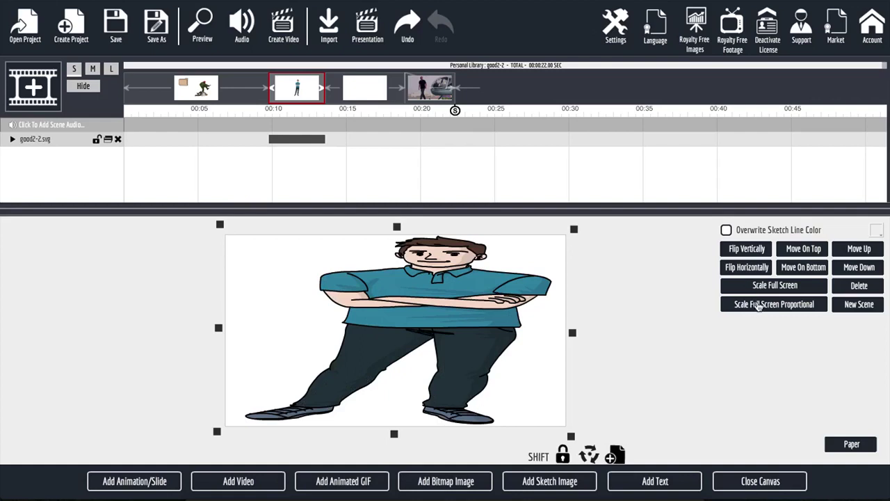
{"action": "left_click", "coordinate": [762, 305]}
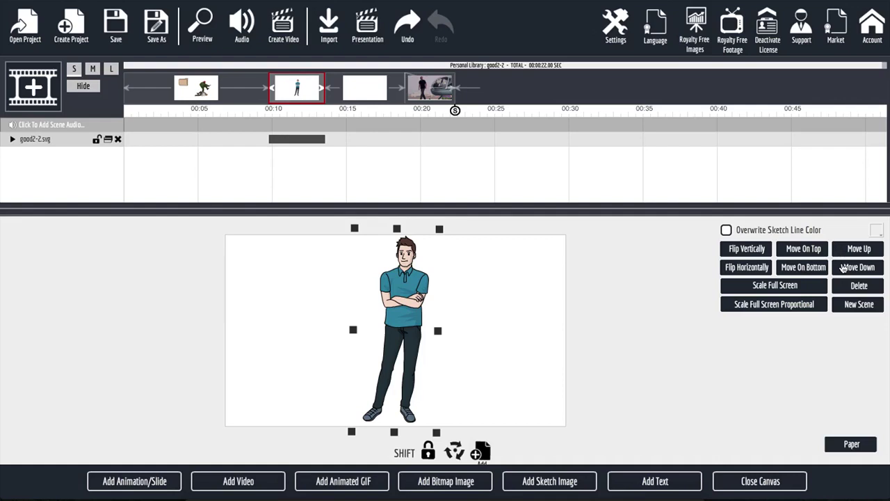
{"action": "left_click", "coordinate": [200, 89]}
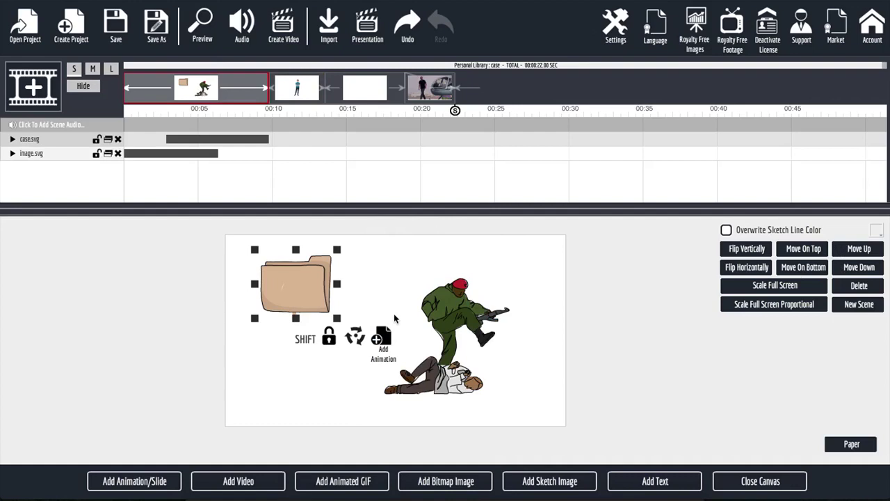
Drag the folder to the centre over the soldier and send it one layer back.
{"action": "mouse_move", "coordinate": [296, 289]}
{"action": "left_mouse_down"}
{"action": "mouse_move", "coordinate": [402, 328]}
{"action": "mouse_move", "coordinate": [489, 332]}
{"action": "mouse_move", "coordinate": [451, 309]}
{"action": "mouse_move", "coordinate": [436, 366]}
{"action": "mouse_move", "coordinate": [441, 381]}
{"action": "mouse_move", "coordinate": [404, 368]}
{"action": "mouse_move", "coordinate": [429, 346]}
{"action": "mouse_move", "coordinate": [426, 289]}
{"action": "mouse_move", "coordinate": [416, 289]}
{"action": "mouse_move", "coordinate": [433, 289]}
{"action": "mouse_move", "coordinate": [414, 290]}
{"action": "mouse_move", "coordinate": [423, 295]}
{"action": "left_mouse_up"}
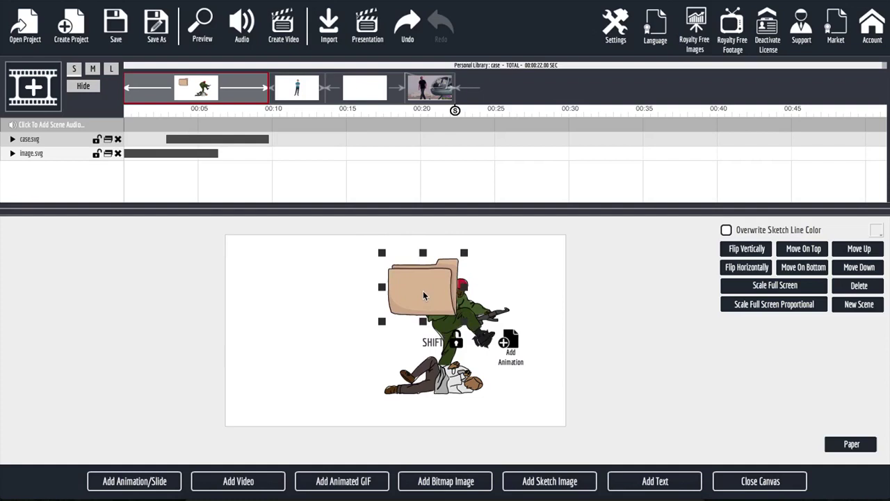
{"action": "mouse_move", "coordinate": [424, 295]}
{"action": "left_mouse_down"}
{"action": "mouse_move", "coordinate": [431, 300]}
{"action": "mouse_move", "coordinate": [418, 300]}
{"action": "left_mouse_up"}
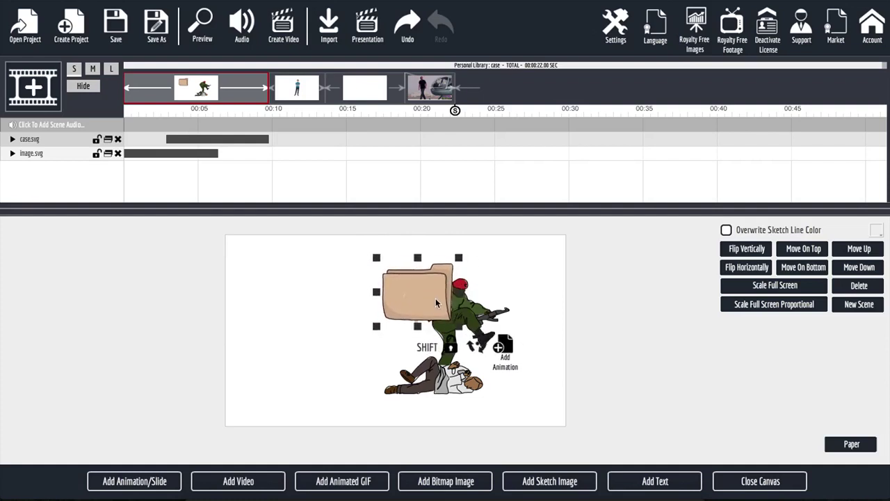
{"action": "left_click", "coordinate": [859, 269]}
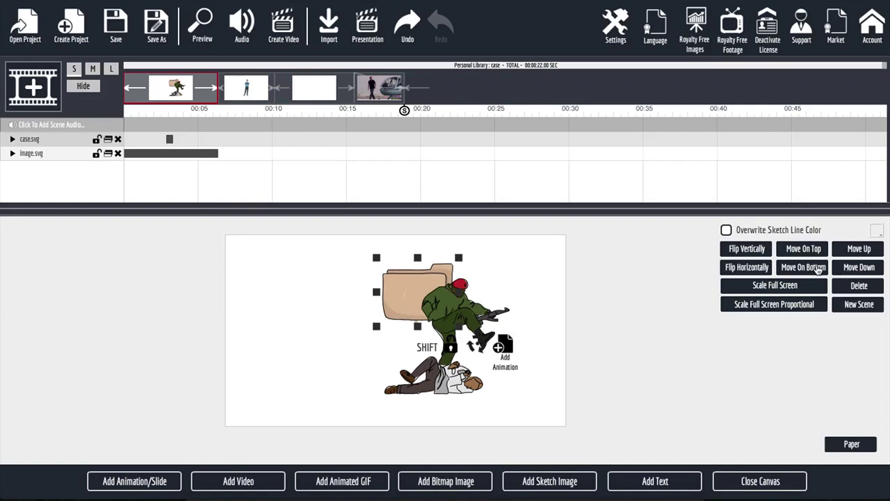
Toggle the folder's layer order between front and back, ending with it on top of the soldier.
{"action": "left_click", "coordinate": [815, 250]}
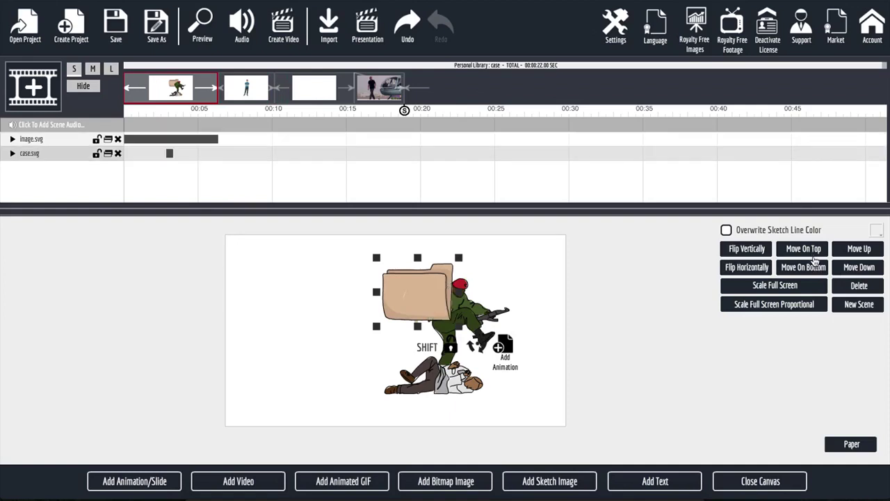
{"action": "left_click", "coordinate": [812, 269]}
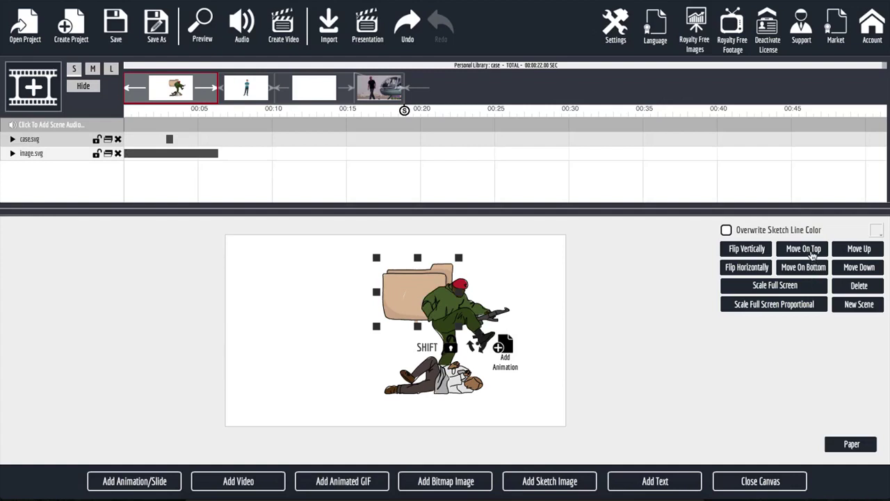
{"action": "left_click", "coordinate": [812, 250]}
{"action": "left_click", "coordinate": [812, 270]}
{"action": "left_click", "coordinate": [810, 252]}
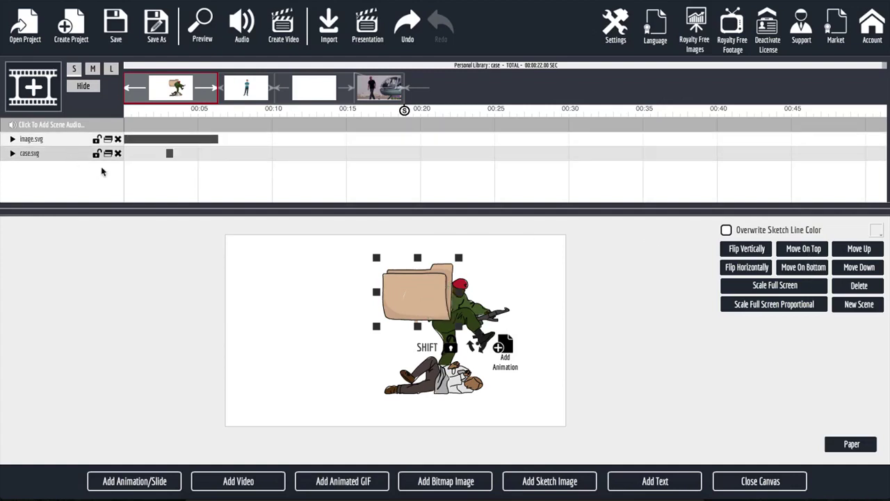
{"action": "left_click", "coordinate": [57, 141]}
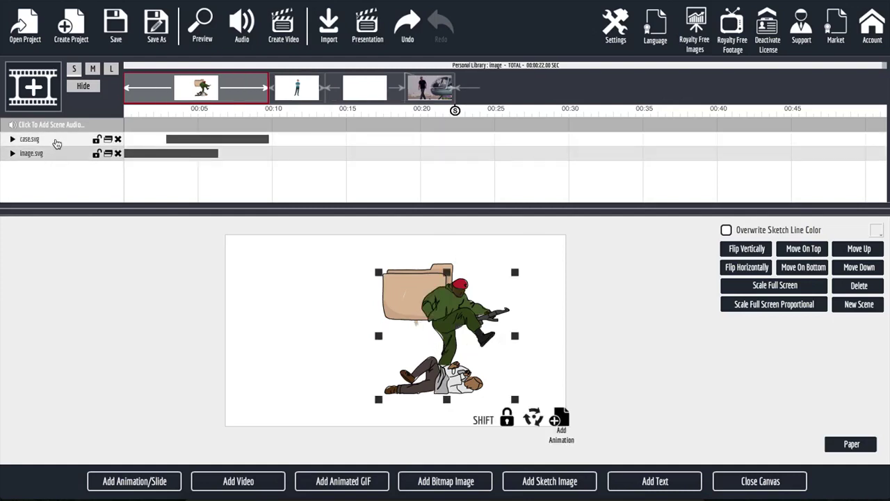
{"action": "left_click", "coordinate": [57, 141]}
{"action": "left_click", "coordinate": [55, 154]}
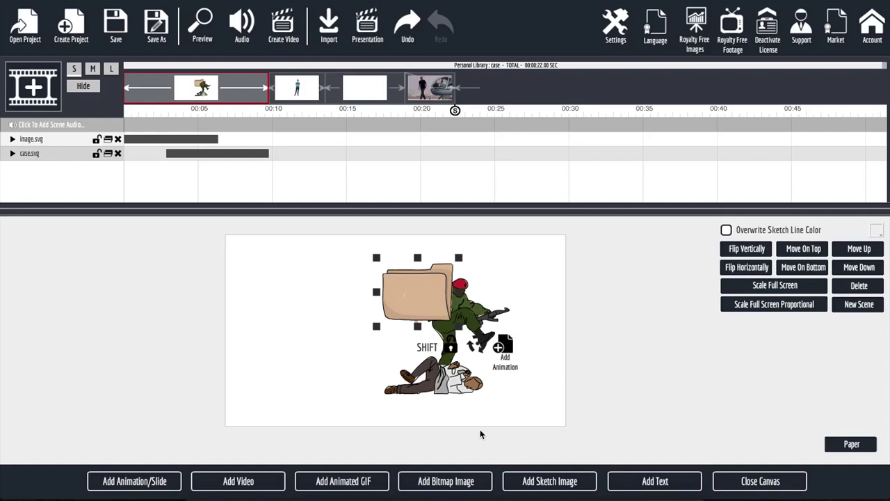
Preview the Paper textures and apply the beige 6.jpg texture as the canvas background.
{"action": "left_click", "coordinate": [848, 445]}
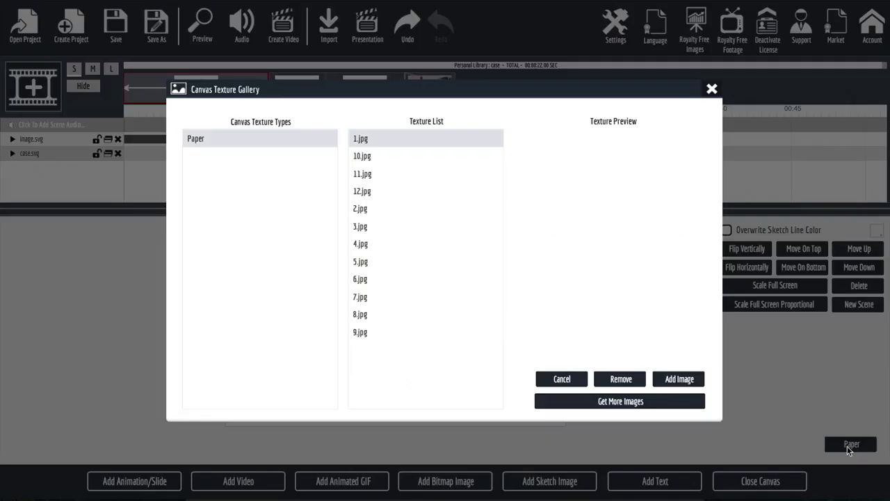
{"action": "left_click", "coordinate": [382, 157]}
{"action": "left_click", "coordinate": [380, 175]}
{"action": "left_click", "coordinate": [381, 195]}
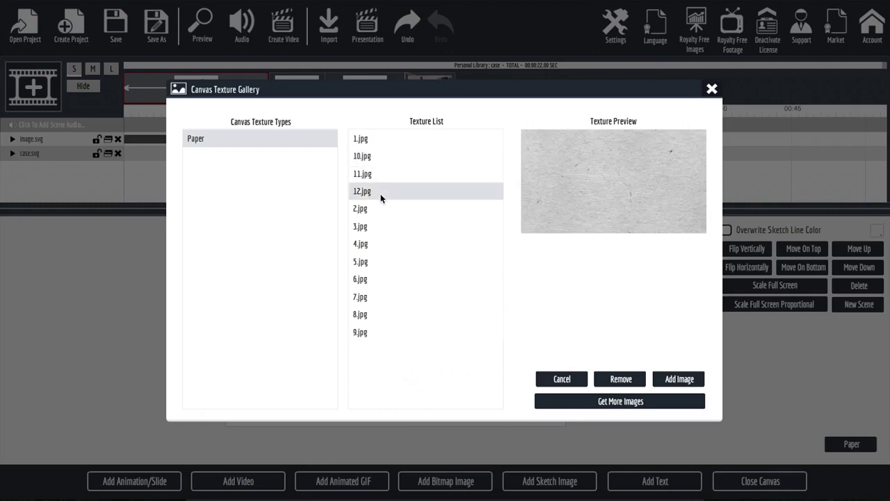
{"action": "left_click", "coordinate": [381, 210]}
{"action": "left_click", "coordinate": [381, 226]}
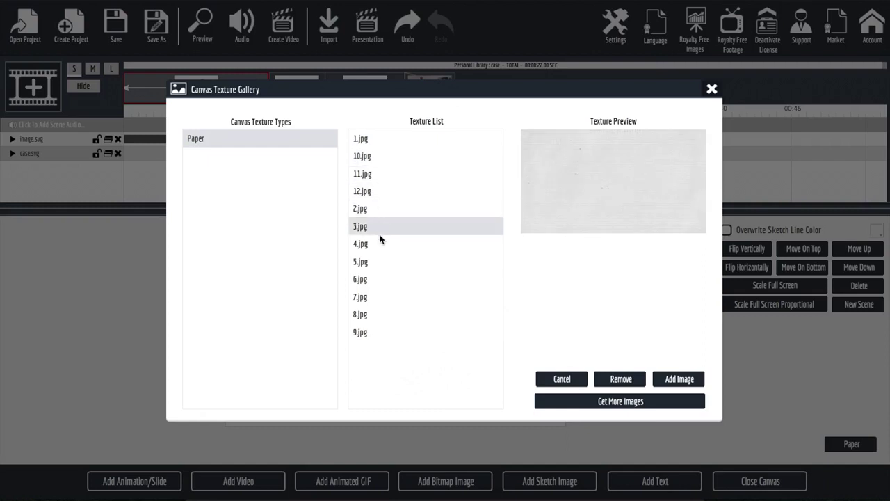
{"action": "left_click", "coordinate": [378, 243]}
{"action": "left_click", "coordinate": [376, 262]}
{"action": "left_click", "coordinate": [377, 279]}
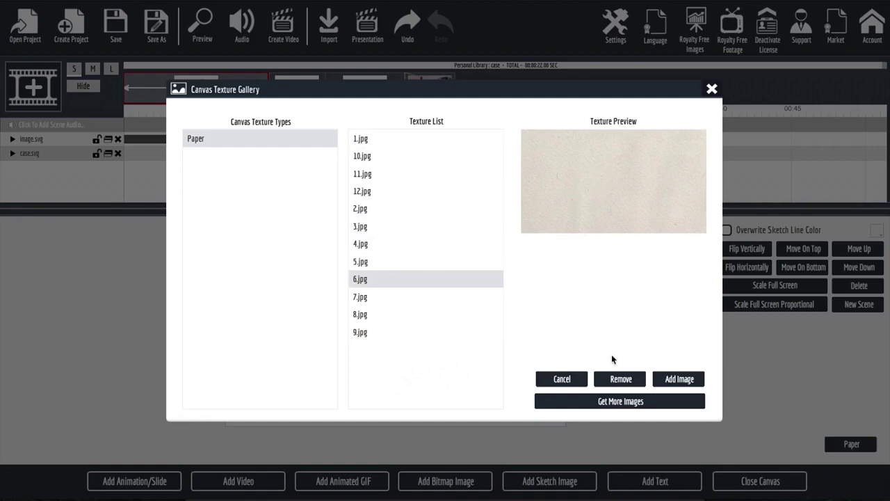
{"action": "left_click", "coordinate": [667, 378]}
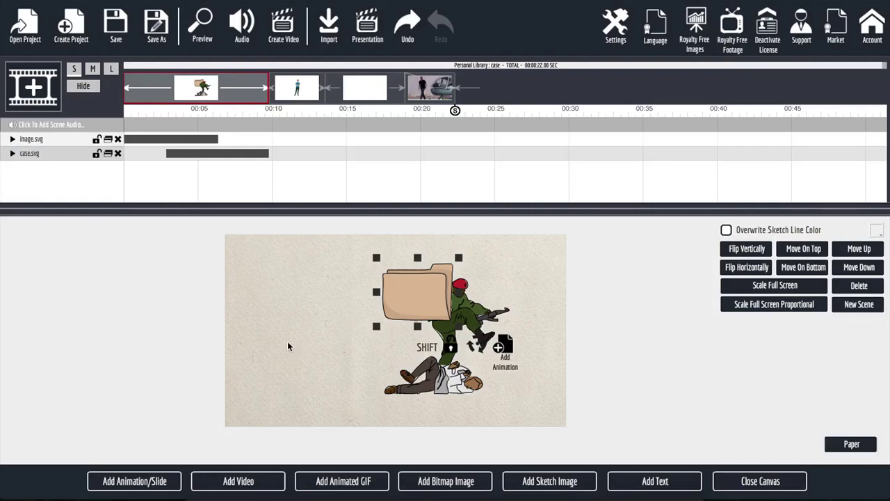
Put the folder at top-left, nudge the soldier right, and close the canvas to preview.
{"action": "left_click_drag", "start_coordinate": [409, 291], "coordinate": [298, 278]}
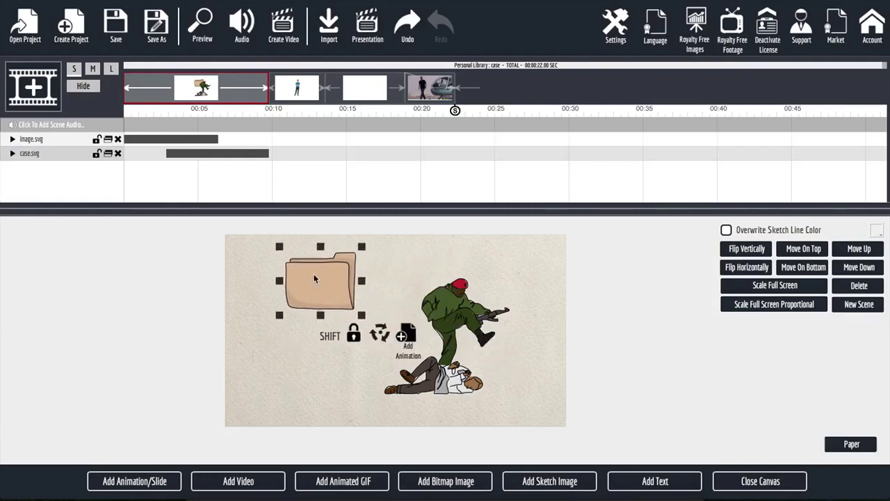
{"action": "left_click", "coordinate": [449, 320]}
{"action": "left_click_drag", "start_coordinate": [450, 321], "coordinate": [473, 317]}
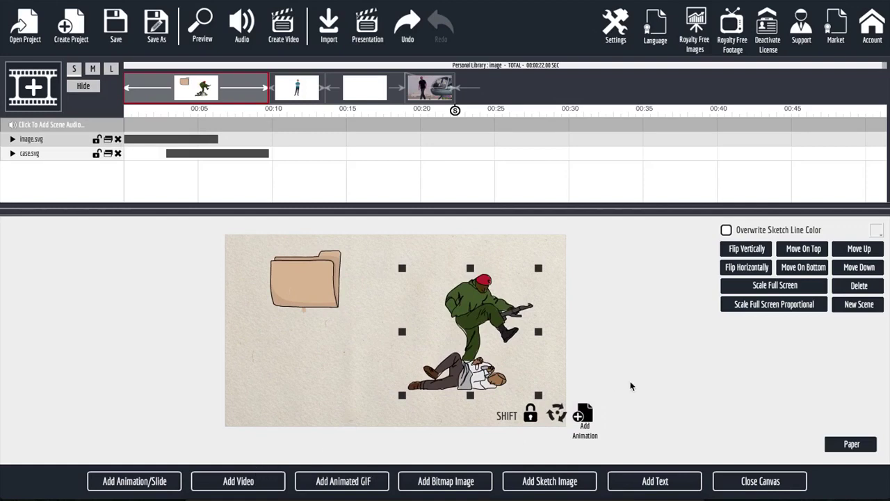
{"action": "left_click", "coordinate": [742, 484]}
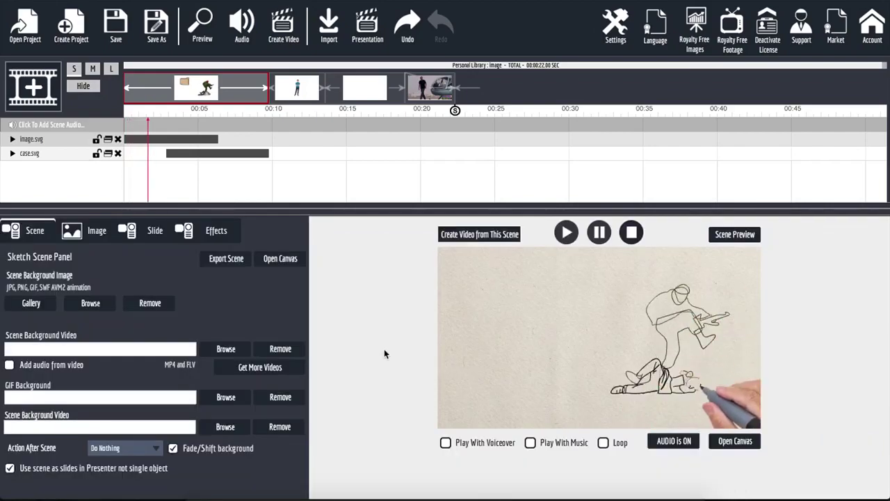